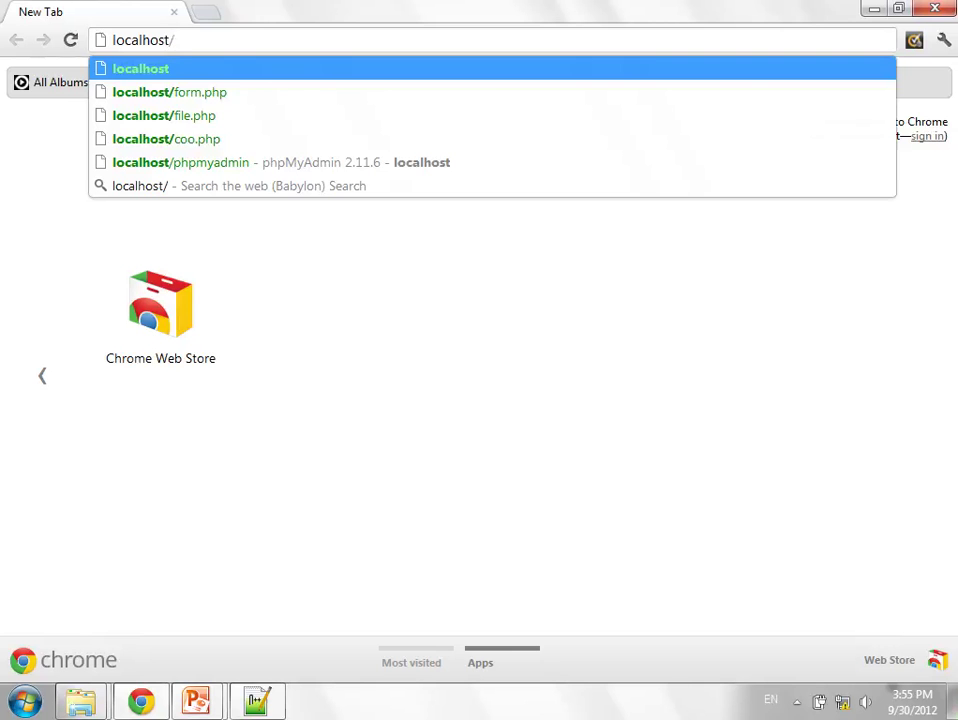
- Load localhost/abletravel and go to the Login page linked in the footer
{"action": "type", "text": "abletravel"}
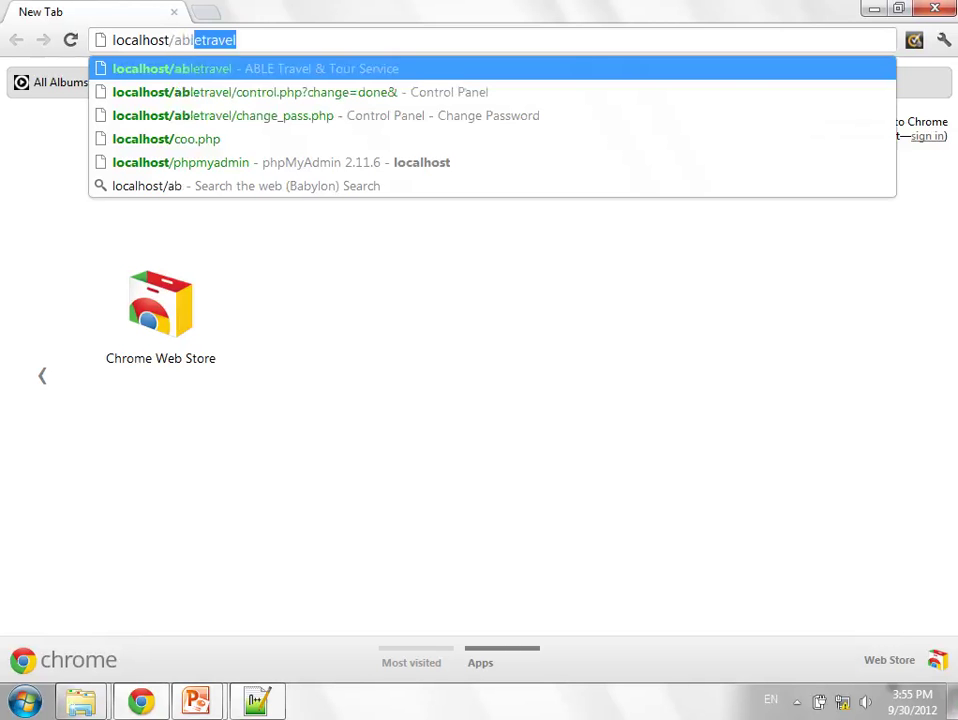
{"action": "key", "text": "Return"}
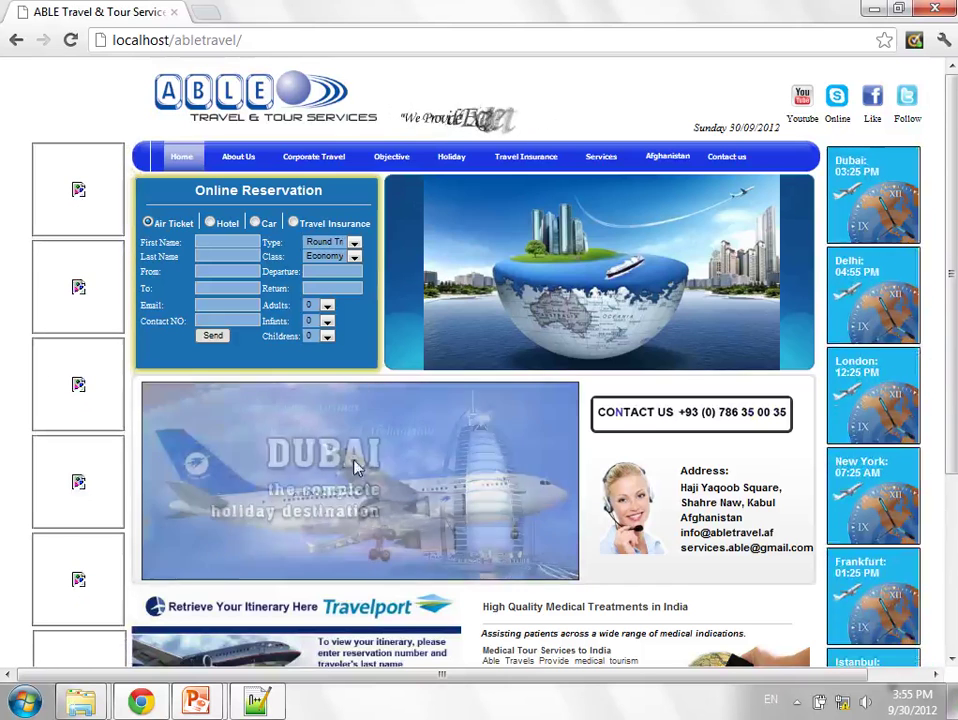
{"action": "scroll", "coordinate": [377, 552], "scroll_direction": "down", "scroll_amount": 3}
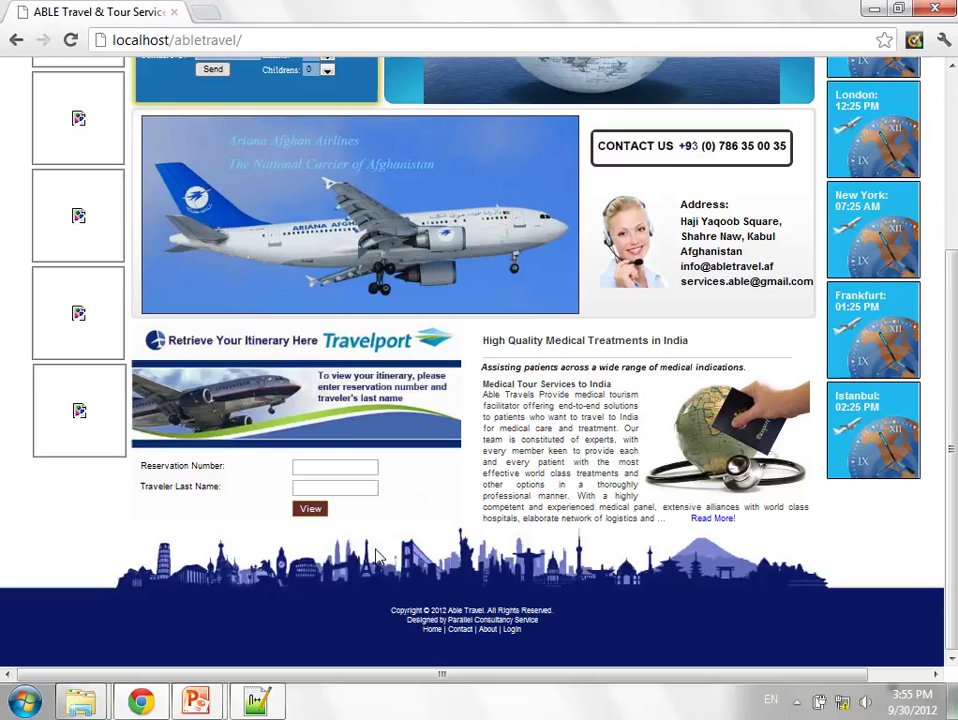
{"action": "left_click", "coordinate": [511, 629]}
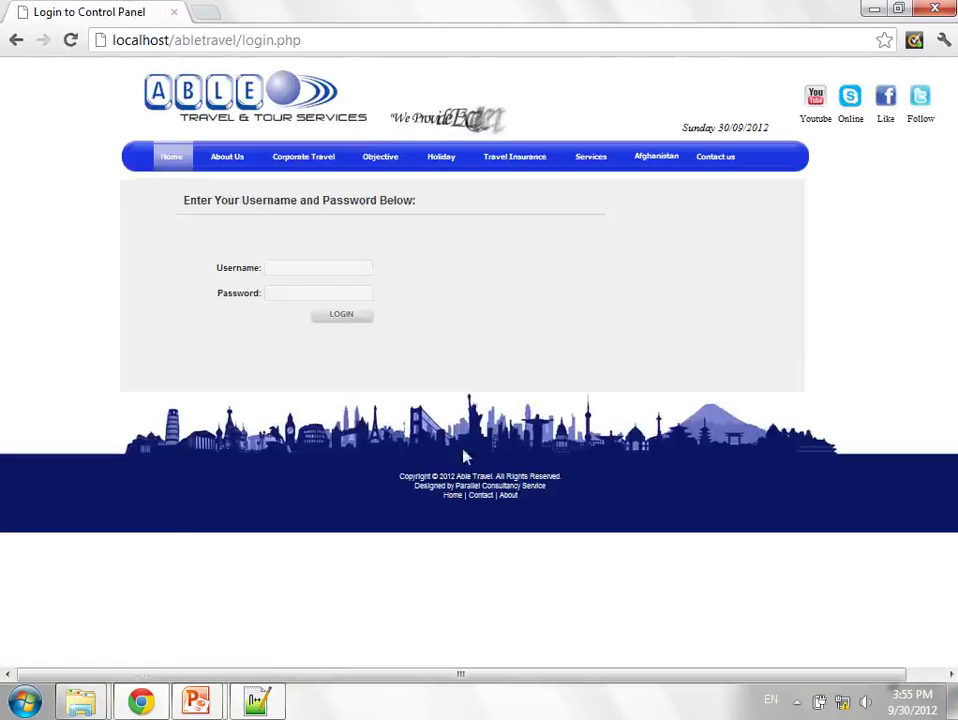
- Sign in with the admin username and password, then enlarge the Control Panel page
{"action": "left_click", "coordinate": [303, 268]}
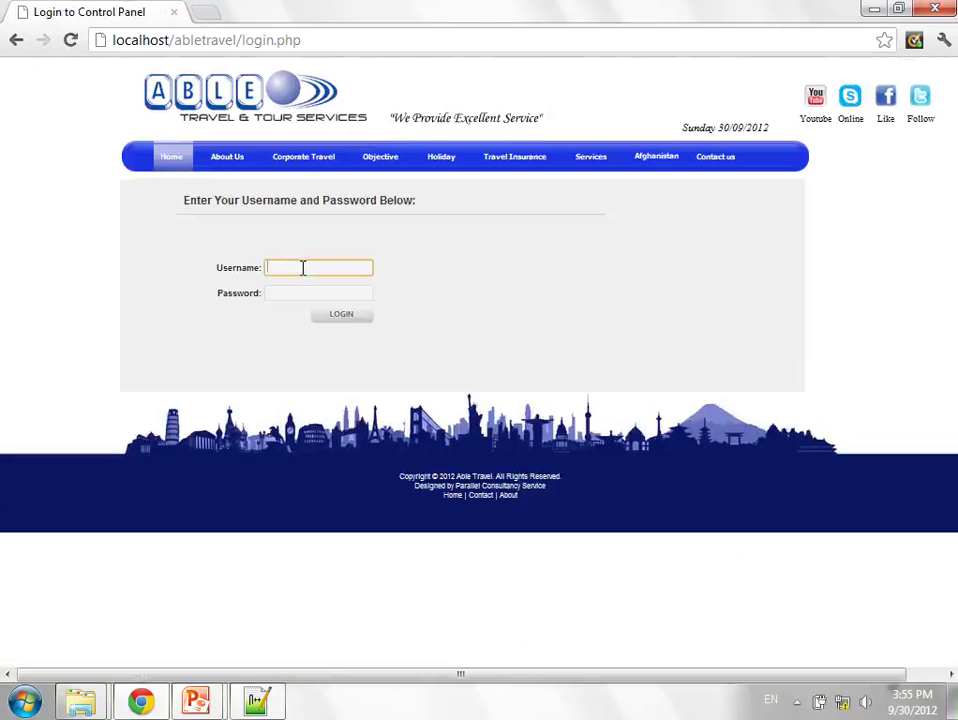
{"action": "type", "text": "admin"}
{"action": "key", "text": "Tab"}
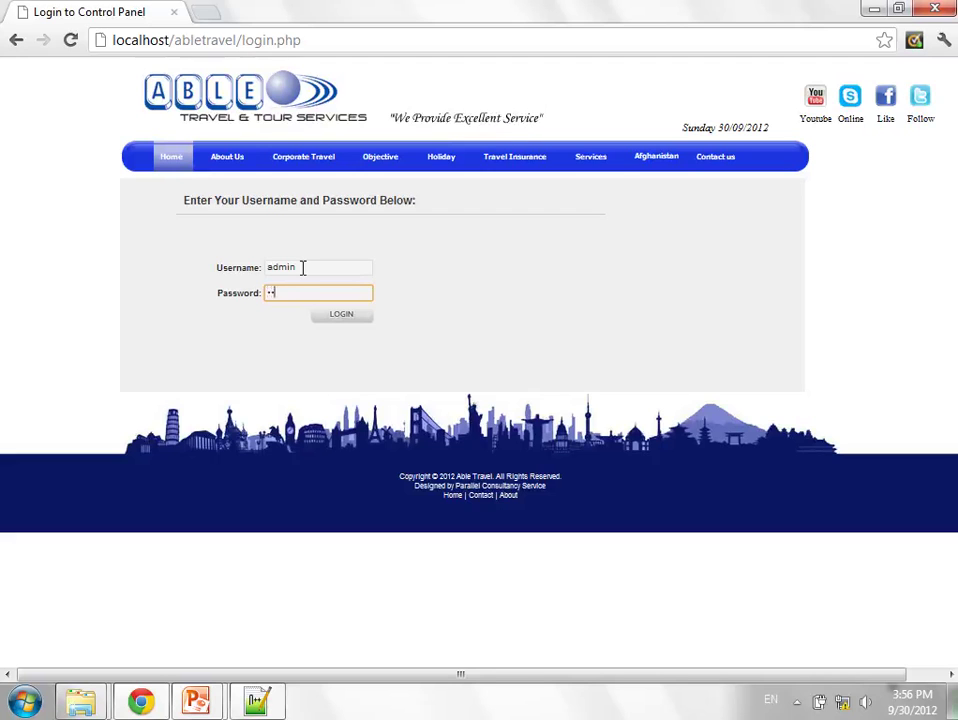
{"action": "type", "text": "123456789"}
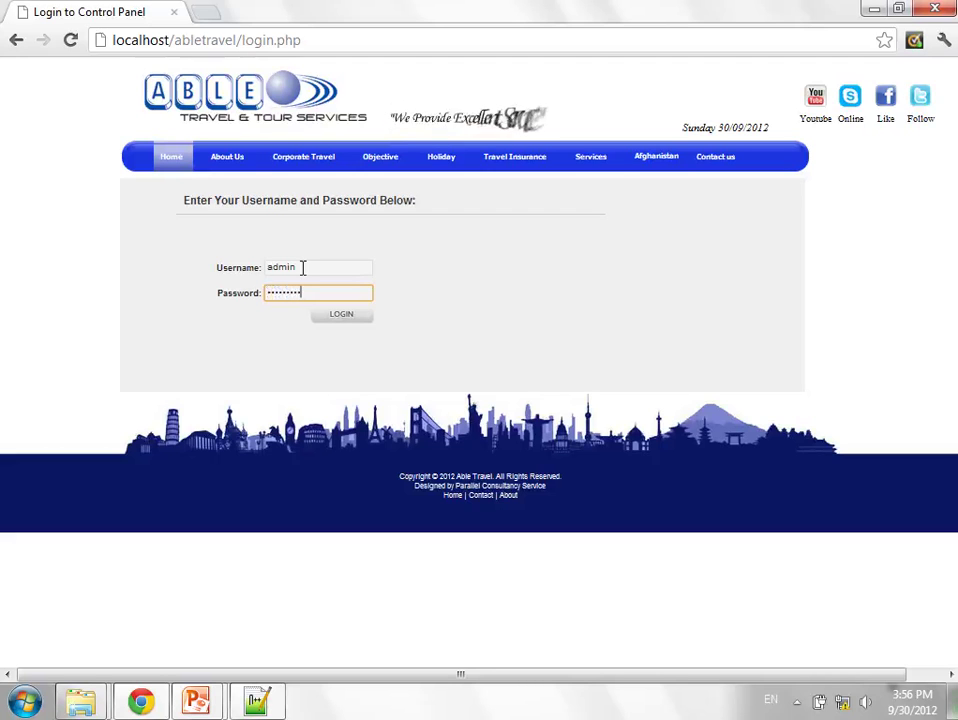
{"action": "left_click", "coordinate": [330, 315]}
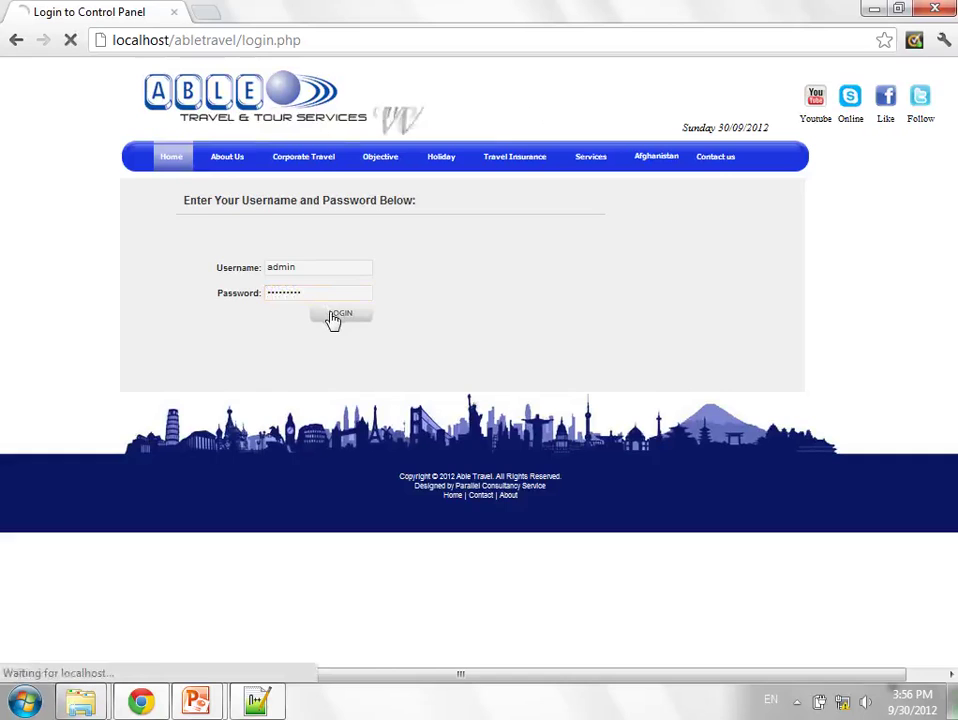
{"action": "key", "text": "ctrl+plus"}
{"action": "key", "text": "ctrl+plus"}
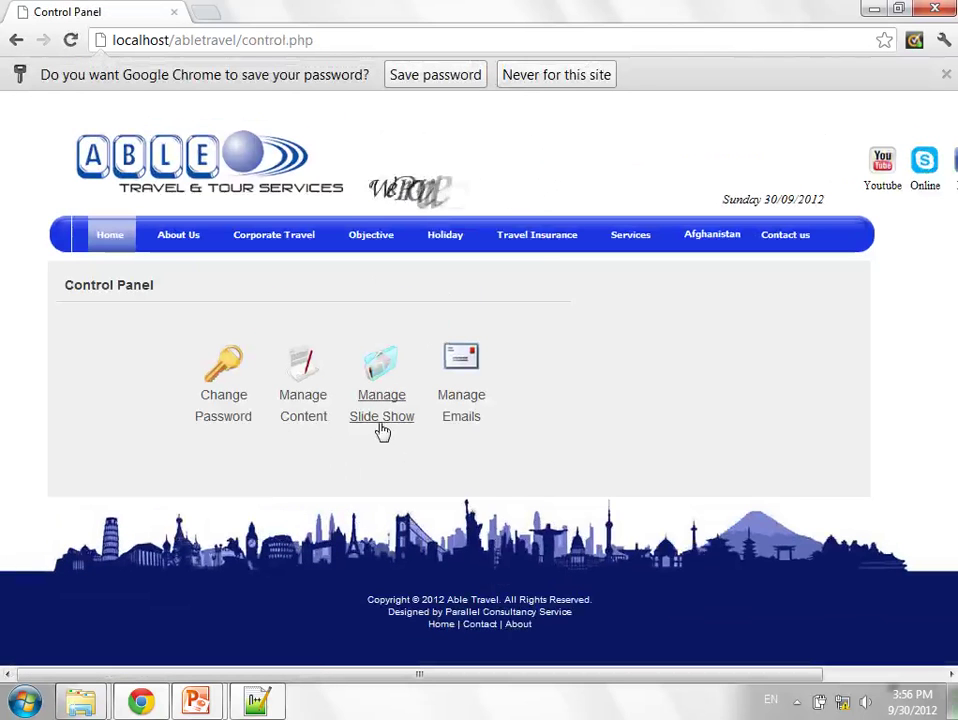
{"action": "left_click", "coordinate": [318, 418]}
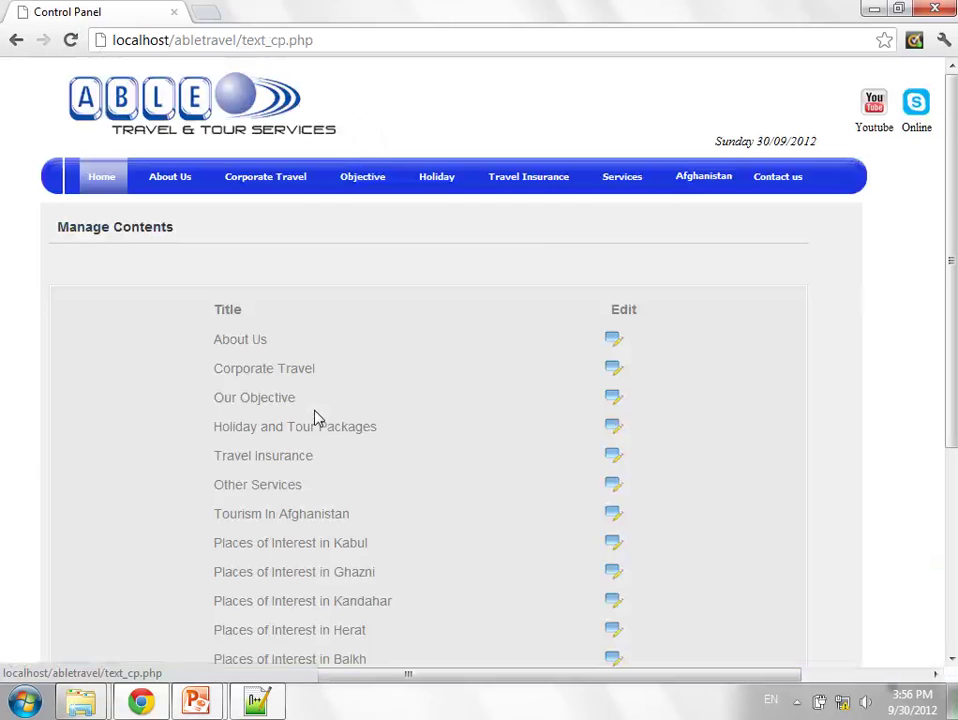
{"action": "key", "text": "alt+Left"}
{"action": "left_click", "coordinate": [461, 392]}
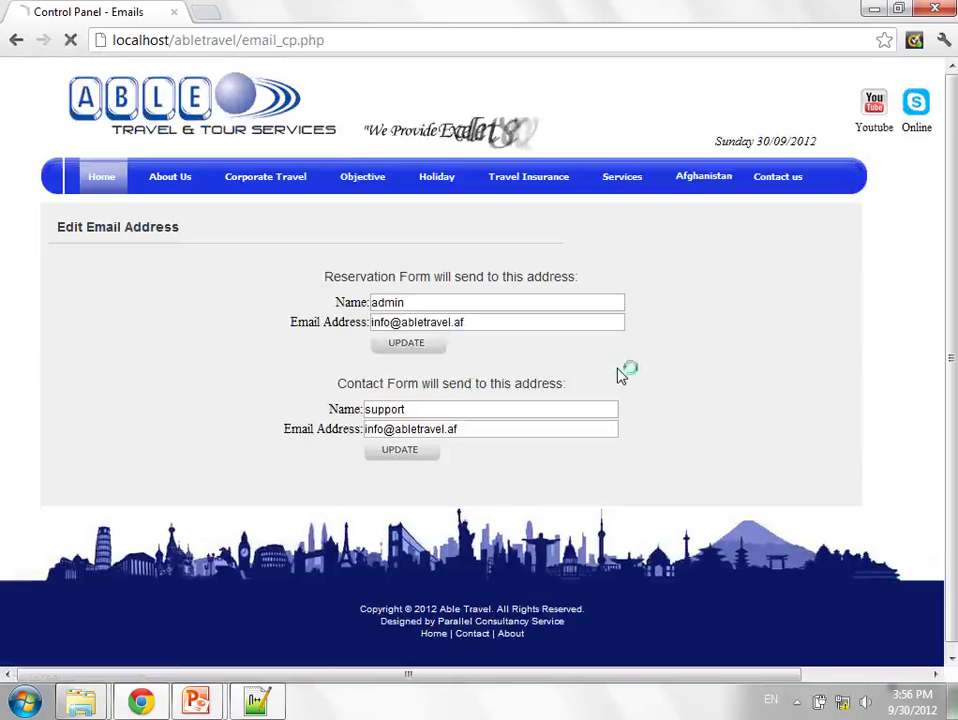
{"action": "key", "text": "alt+Left"}
{"action": "left_click", "coordinate": [355, 43]}
{"action": "left_click", "coordinate": [355, 43]}
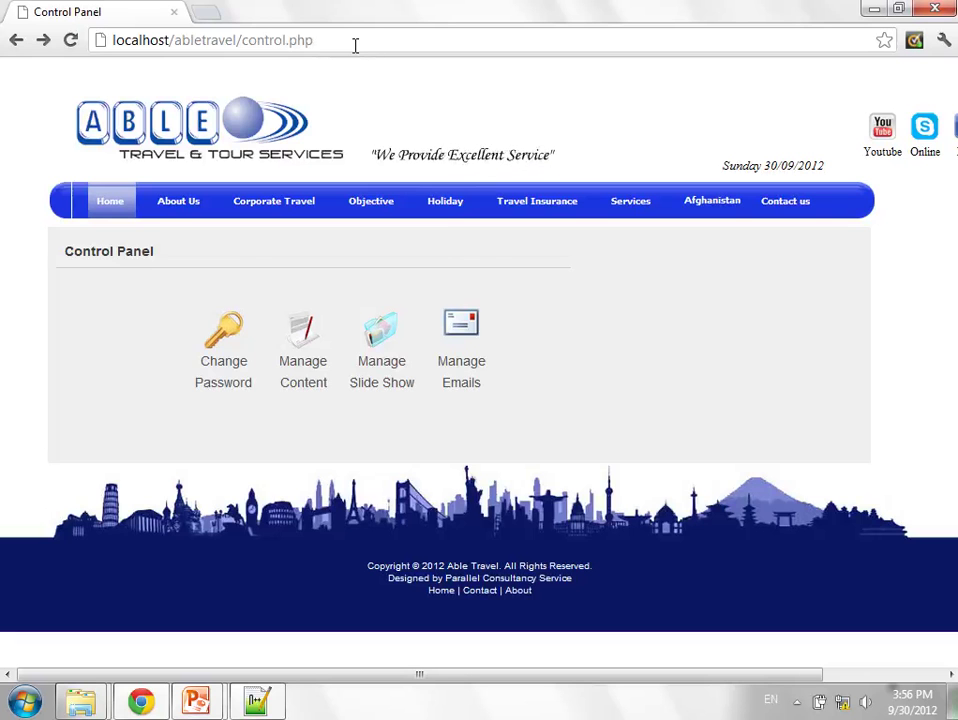
{"action": "key", "text": "ctrl+shift+Left"}
{"action": "key", "text": "ctrl+shift+Left"}
{"action": "key", "text": "ctrl+shift+Left"}
- Load the Simorg news site and go to its login.php admin page
{"action": "type", "text": "simorg"}
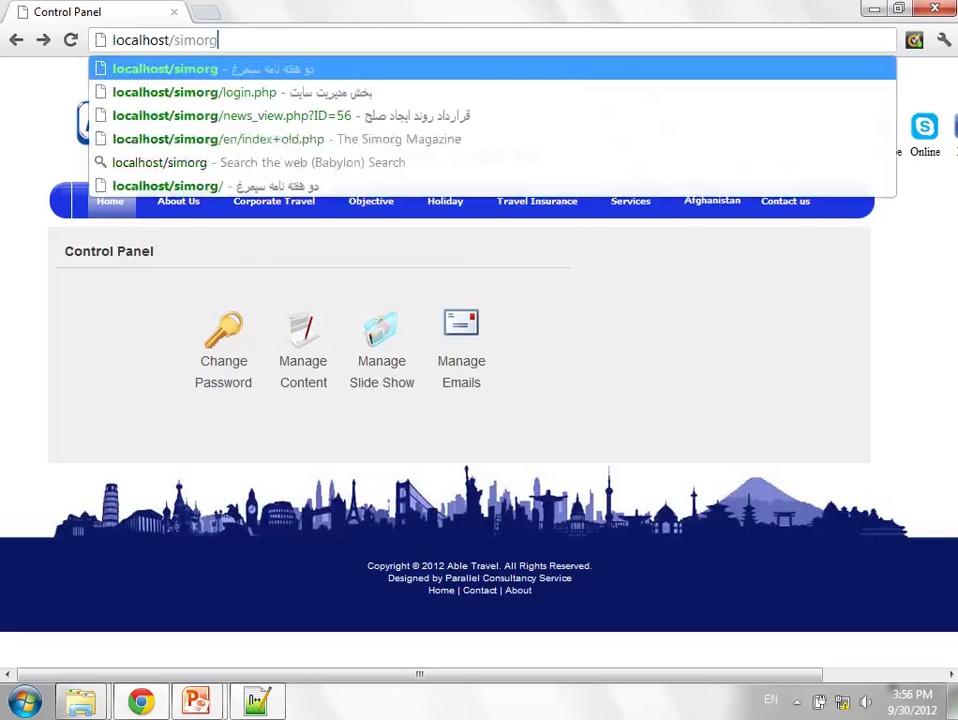
{"action": "key", "text": "Return"}
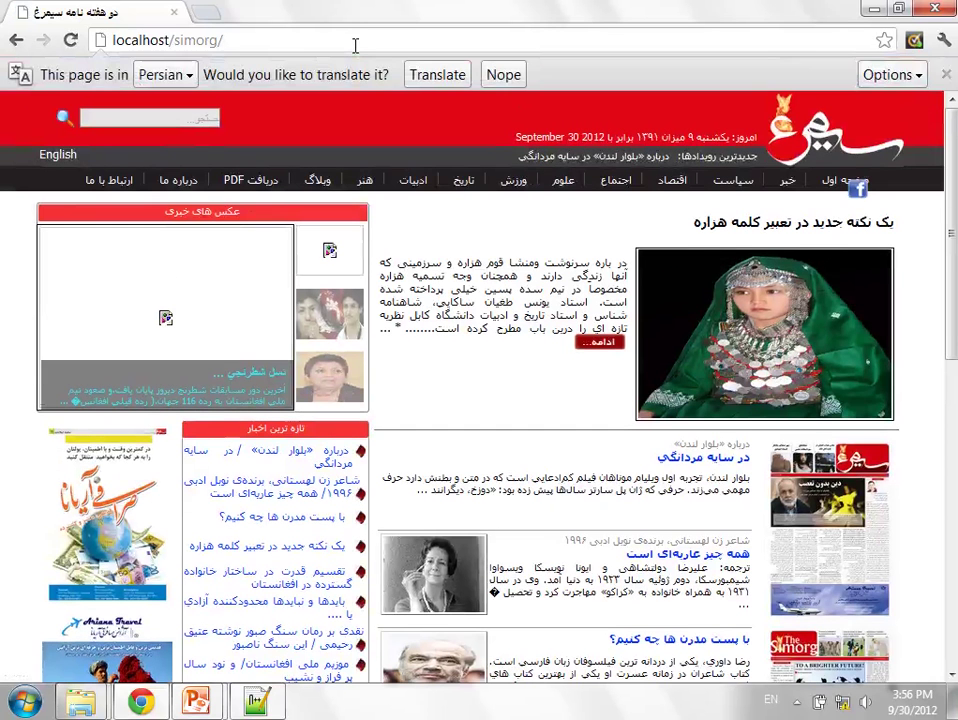
{"action": "left_click", "coordinate": [355, 40]}
{"action": "left_click", "coordinate": [355, 40]}
{"action": "type", "text": "login"}
{"action": "key", "text": "Return"}
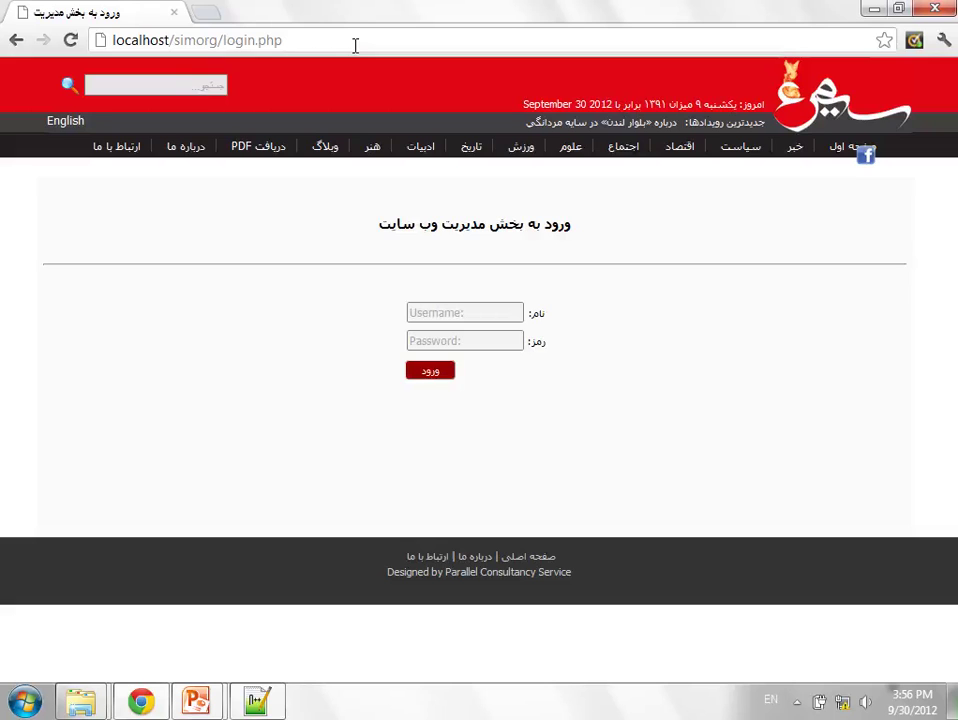
- Sign in with the admin username and password and open the news management list
{"action": "left_click", "coordinate": [499, 355]}
{"action": "type", "text": "admin"}
{"action": "key", "text": "Tab"}
{"action": "type", "text": "admin"}
{"action": "key", "text": "Return"}
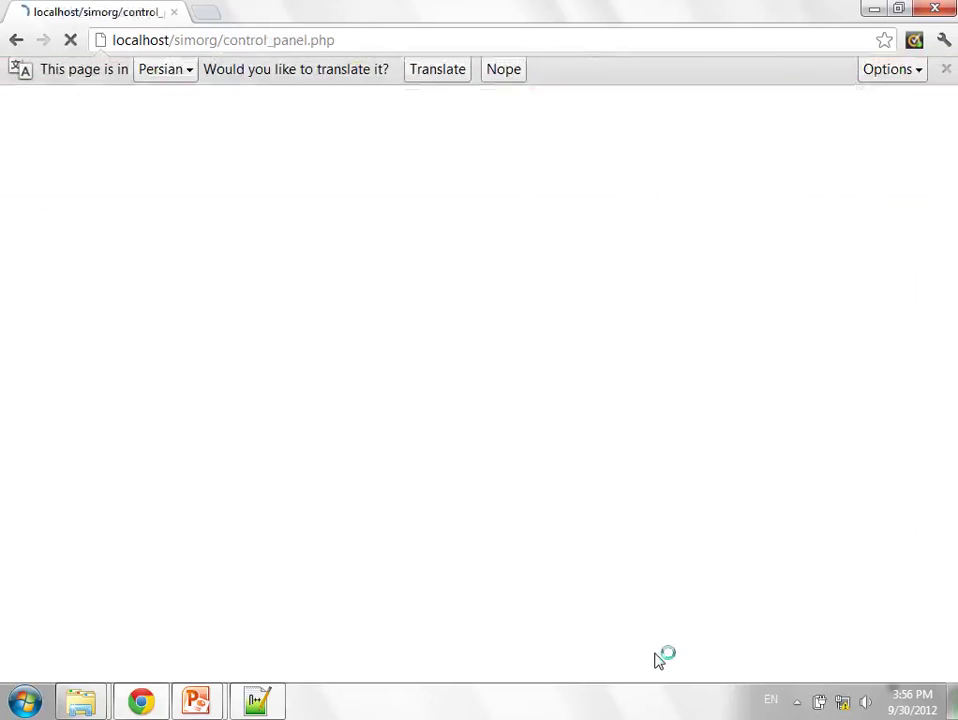
{"action": "left_click", "coordinate": [590, 447]}
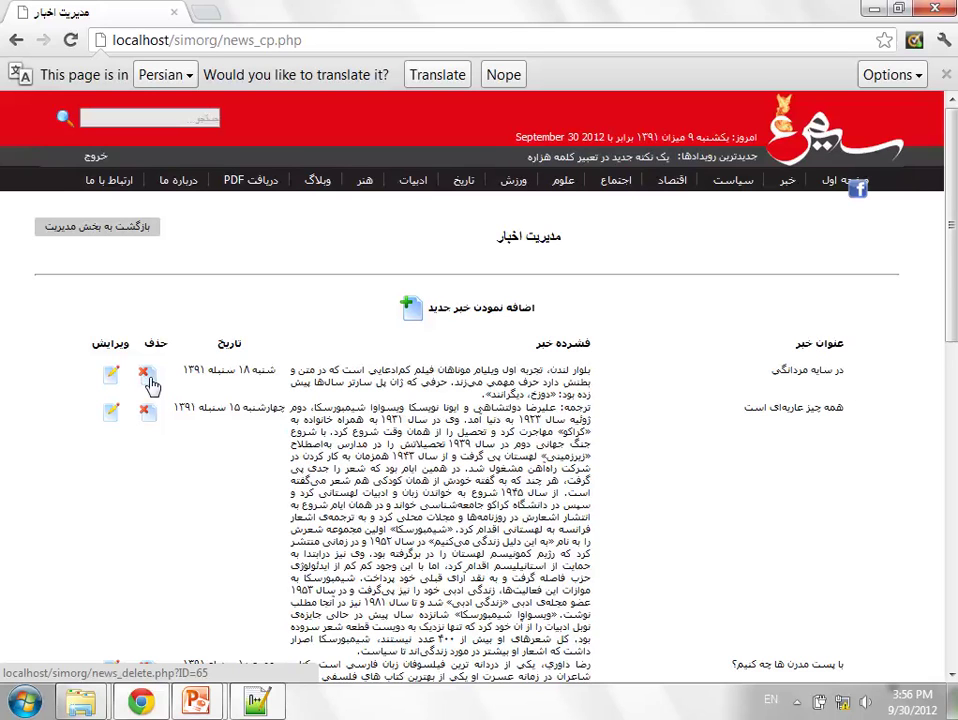
- View the article 'در سایه مردانگی' in a new tab, then close that tab
{"action": "right_click", "coordinate": [816, 372]}
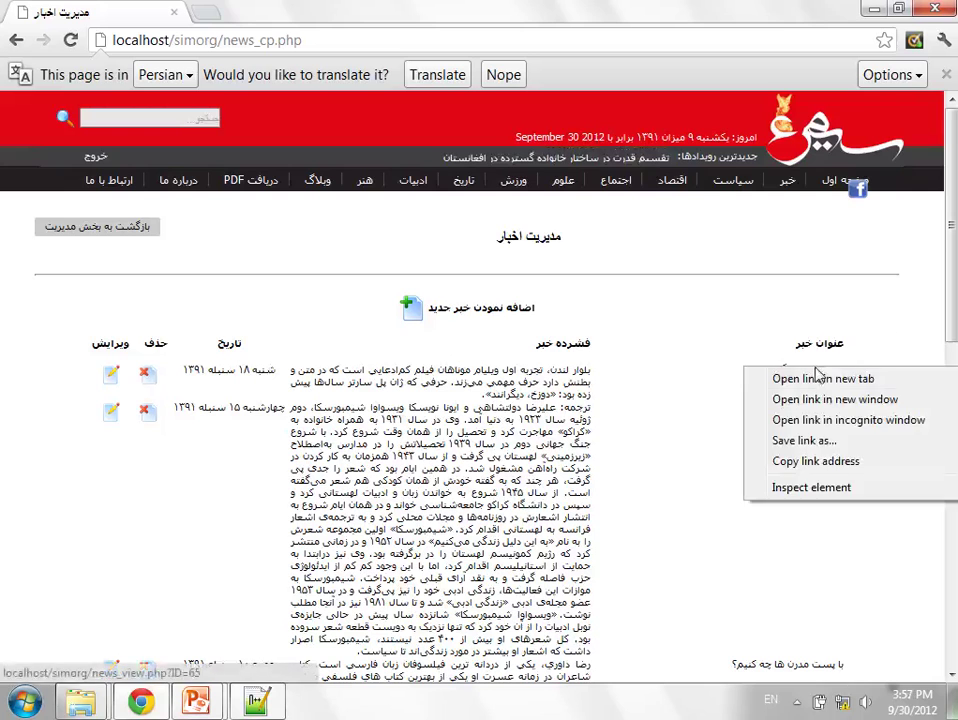
{"action": "left_click", "coordinate": [818, 378]}
{"action": "left_click", "coordinate": [305, 18]}
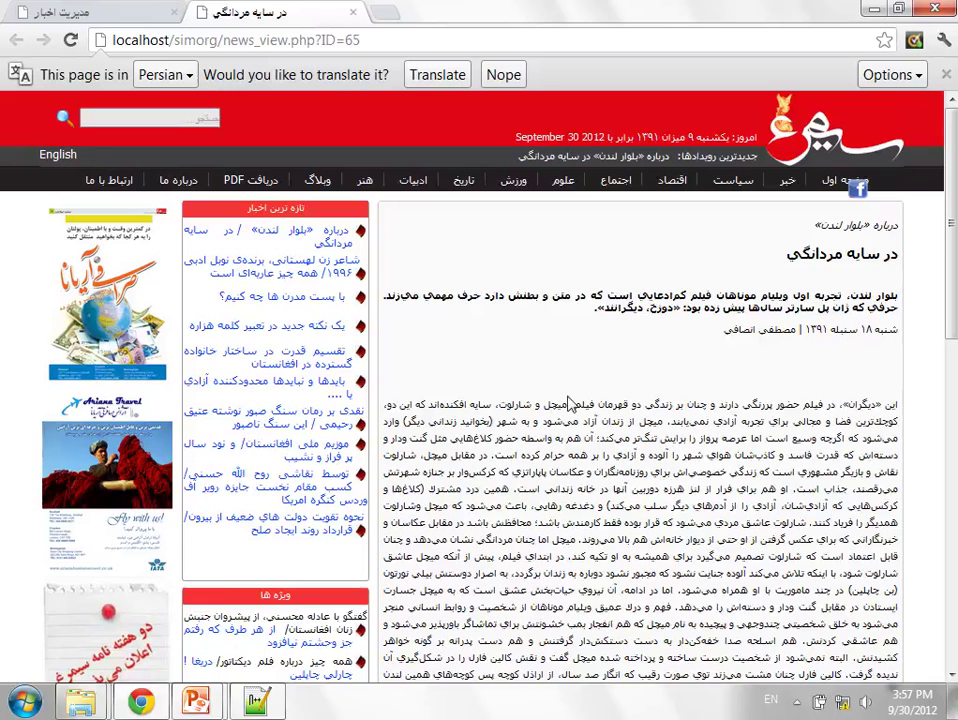
{"action": "key", "text": "ctrl+w"}
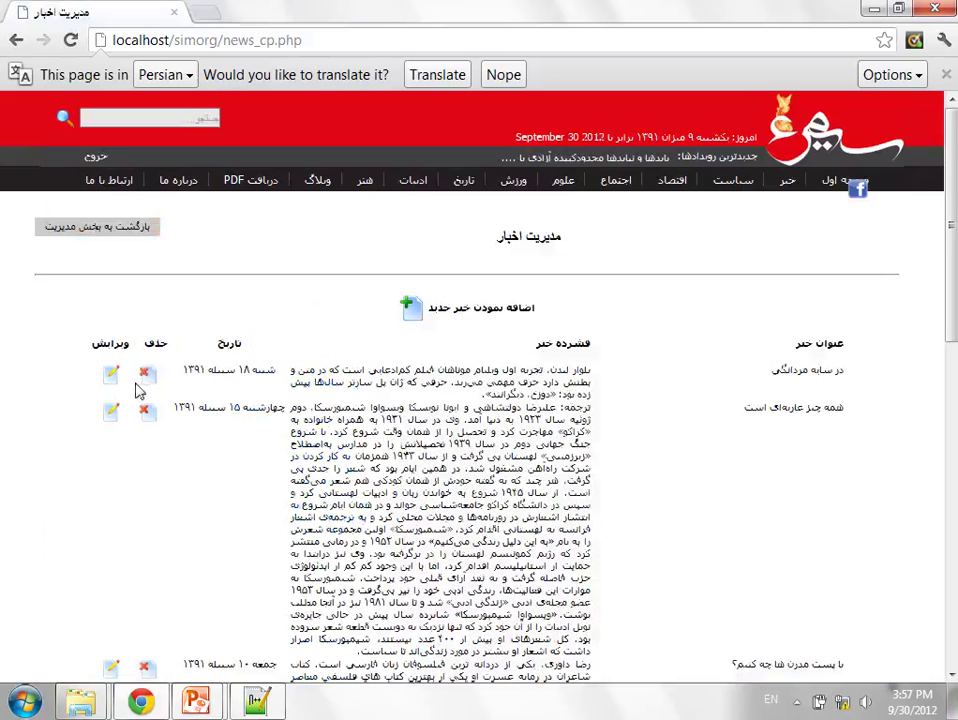